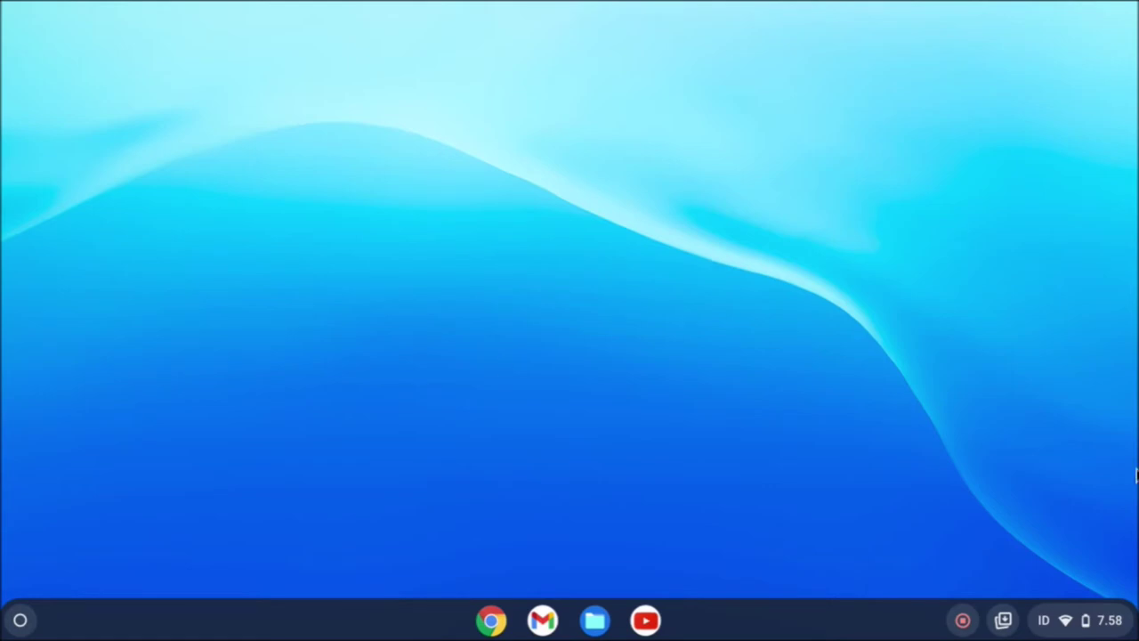
Step: View the system quick settings and the launcher's full app list, and return to the desktop
{"action": "left_click", "coordinate": [1072, 620]}
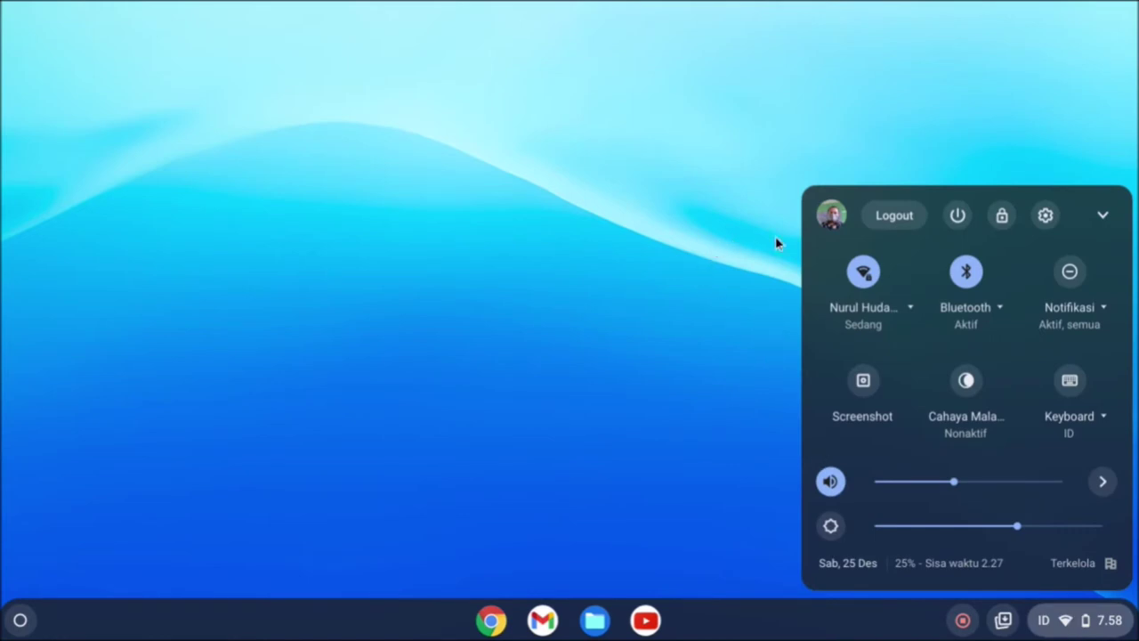
{"action": "left_click", "coordinate": [317, 541]}
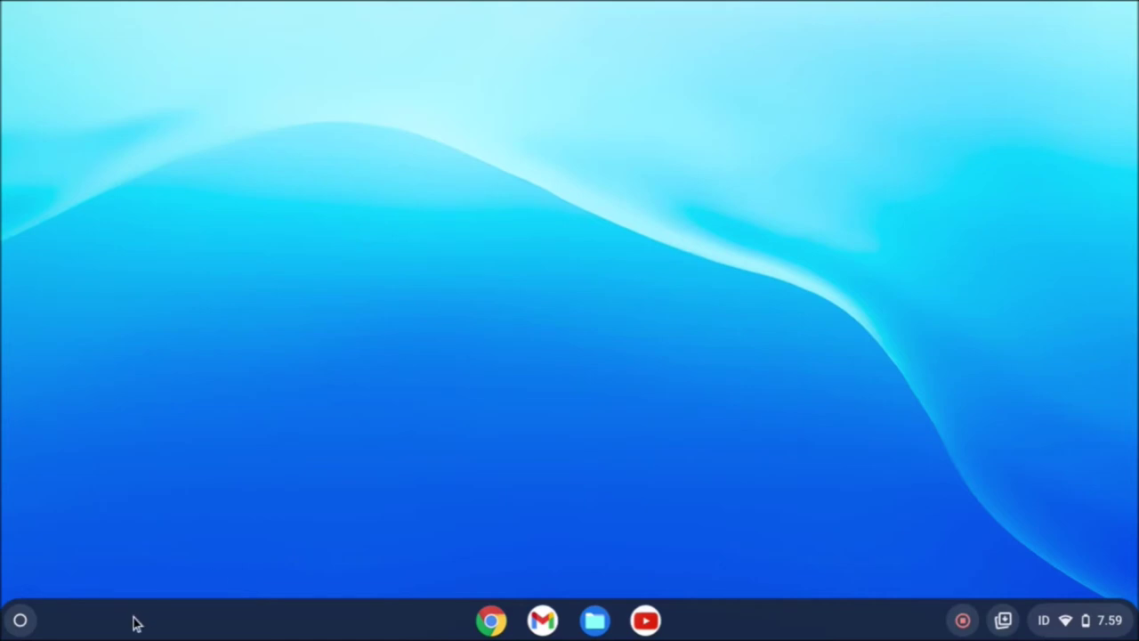
{"action": "left_click", "coordinate": [21, 620]}
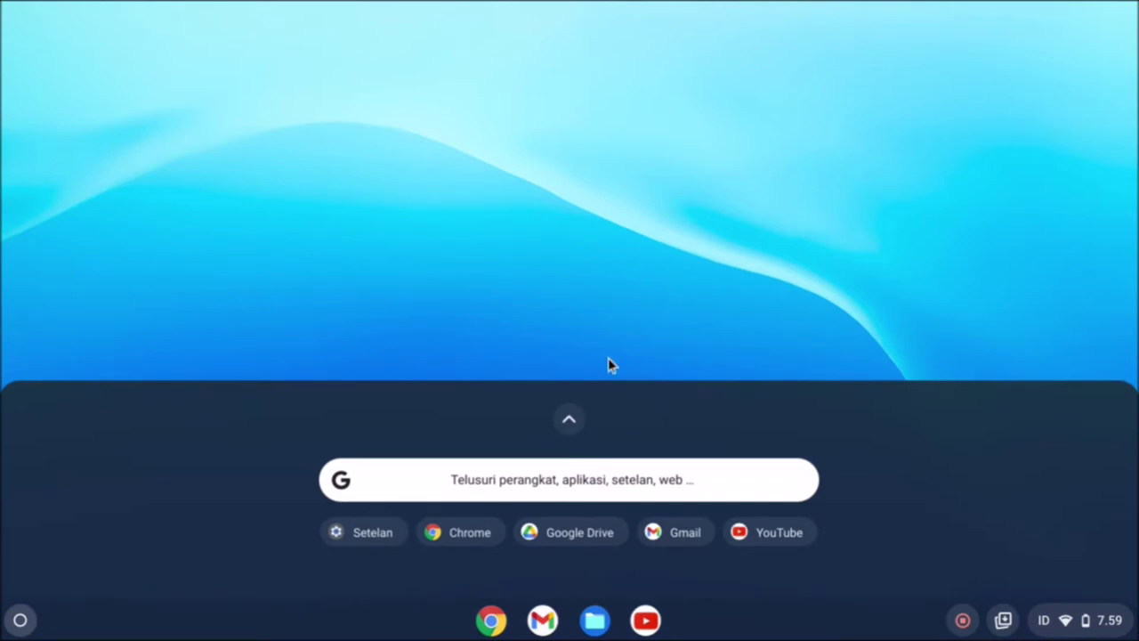
{"action": "left_click", "coordinate": [567, 423]}
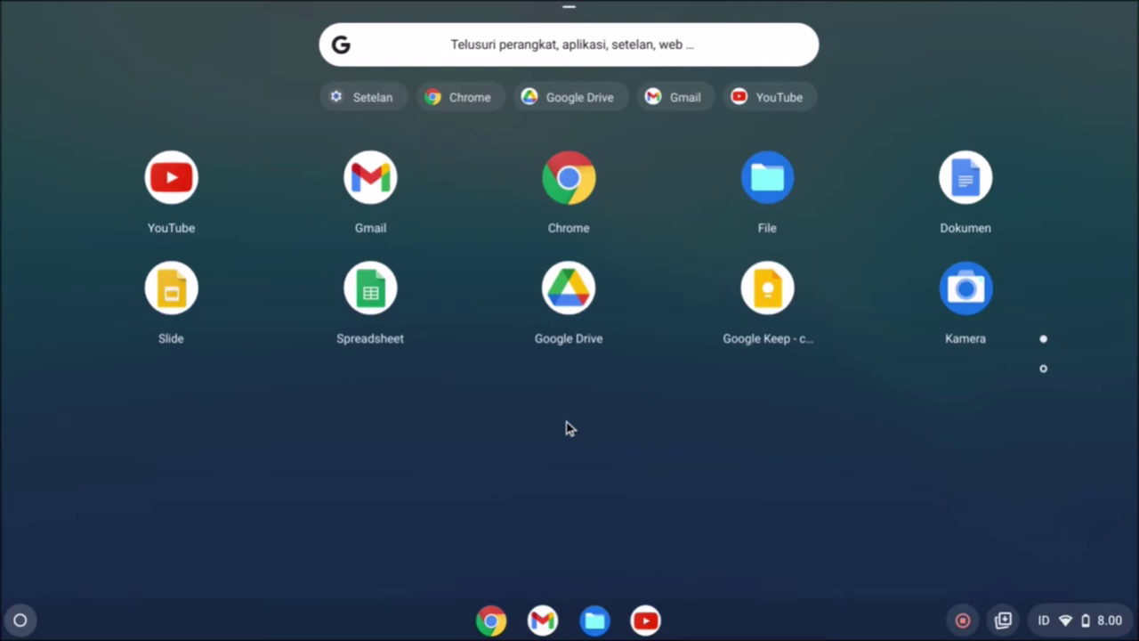
{"action": "left_click", "coordinate": [20, 621]}
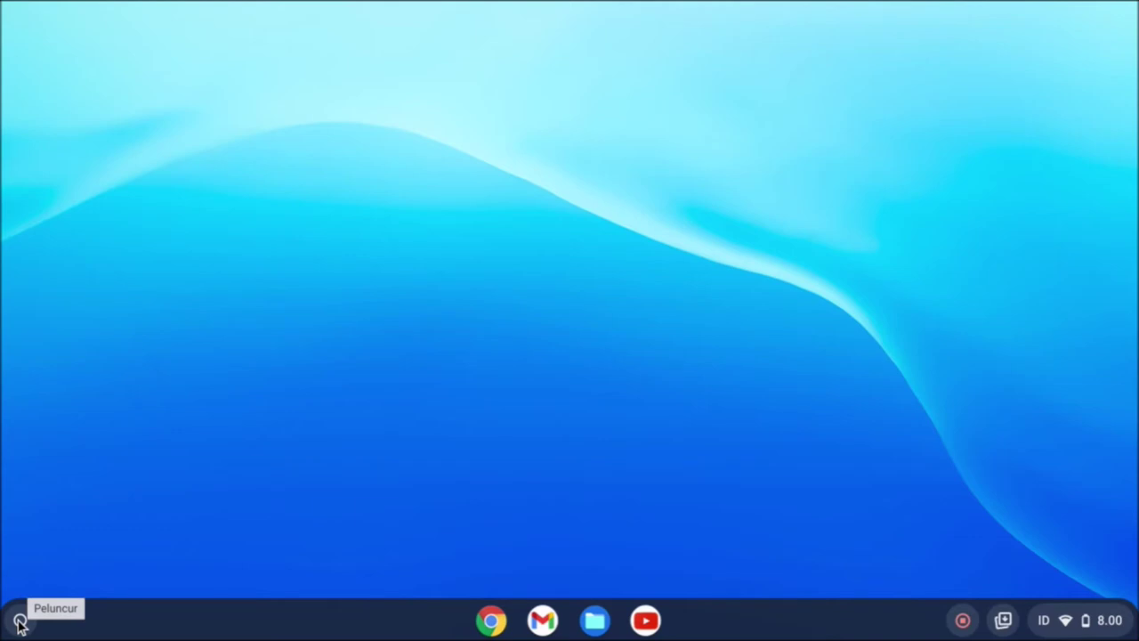
Step: Open Chrome from the launcher's full app list
{"action": "left_click", "coordinate": [19, 621]}
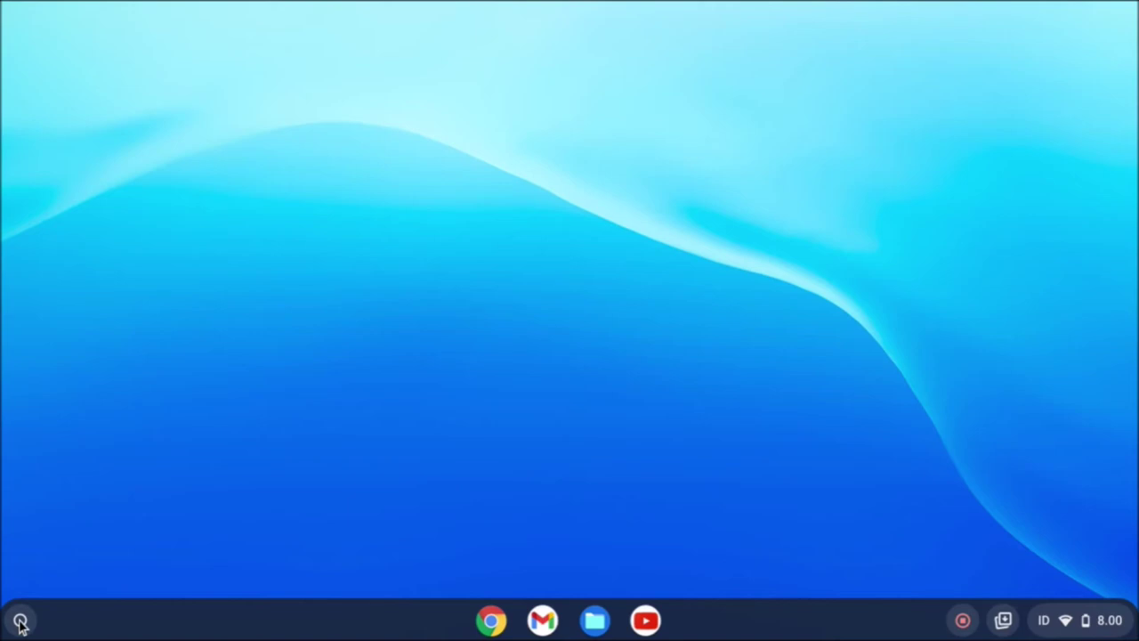
{"action": "left_click", "coordinate": [20, 621]}
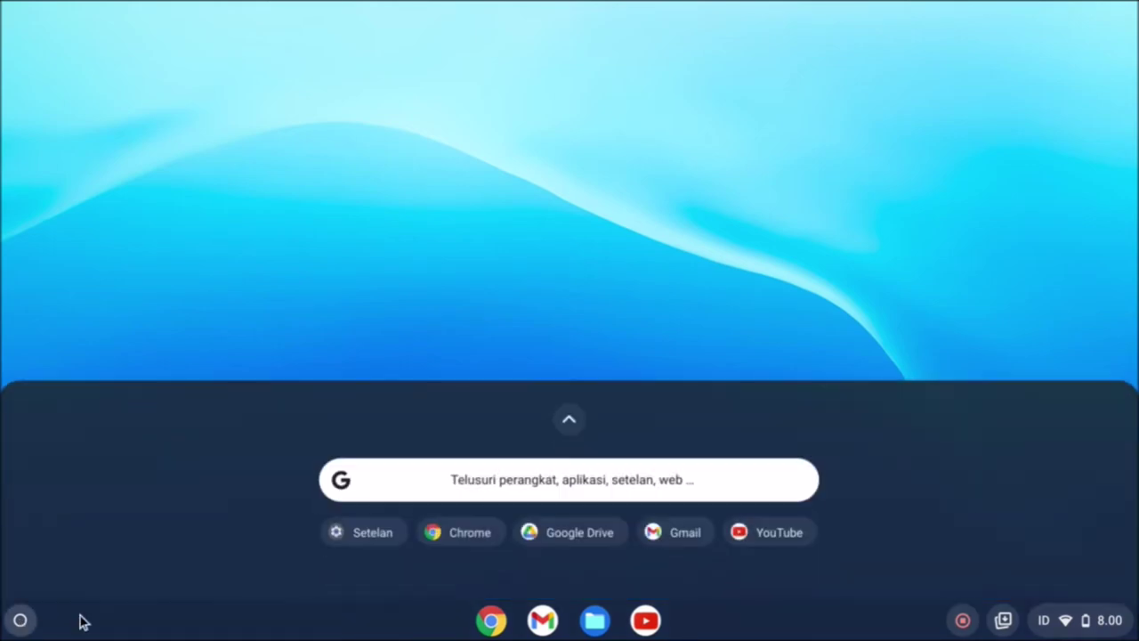
{"action": "left_click", "coordinate": [575, 425]}
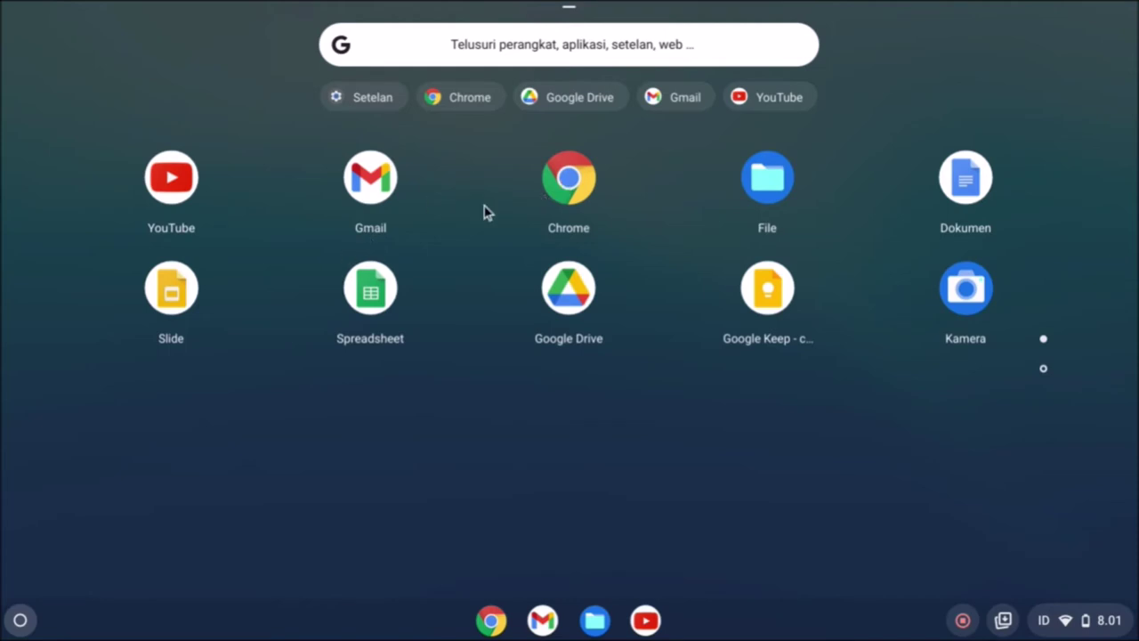
{"action": "left_click", "coordinate": [571, 197]}
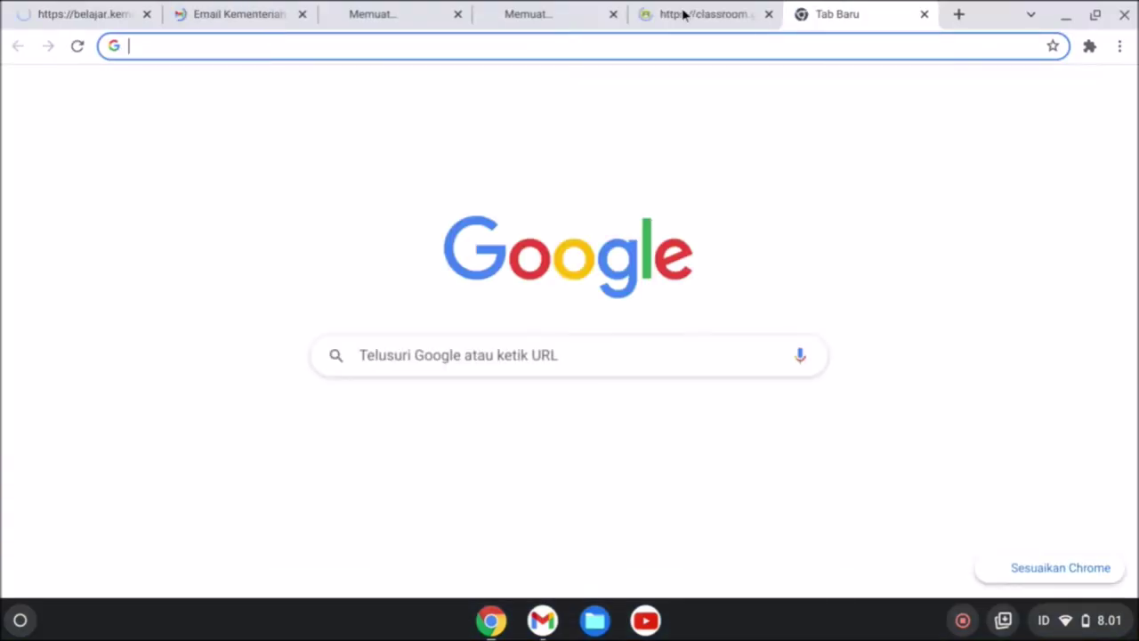
Step: Close the Classroom, Google Drive, Calendar and mail inbox tabs, and view the Portal Rumah Belajar tab before returning to the new tab
{"action": "left_click", "coordinate": [769, 15]}
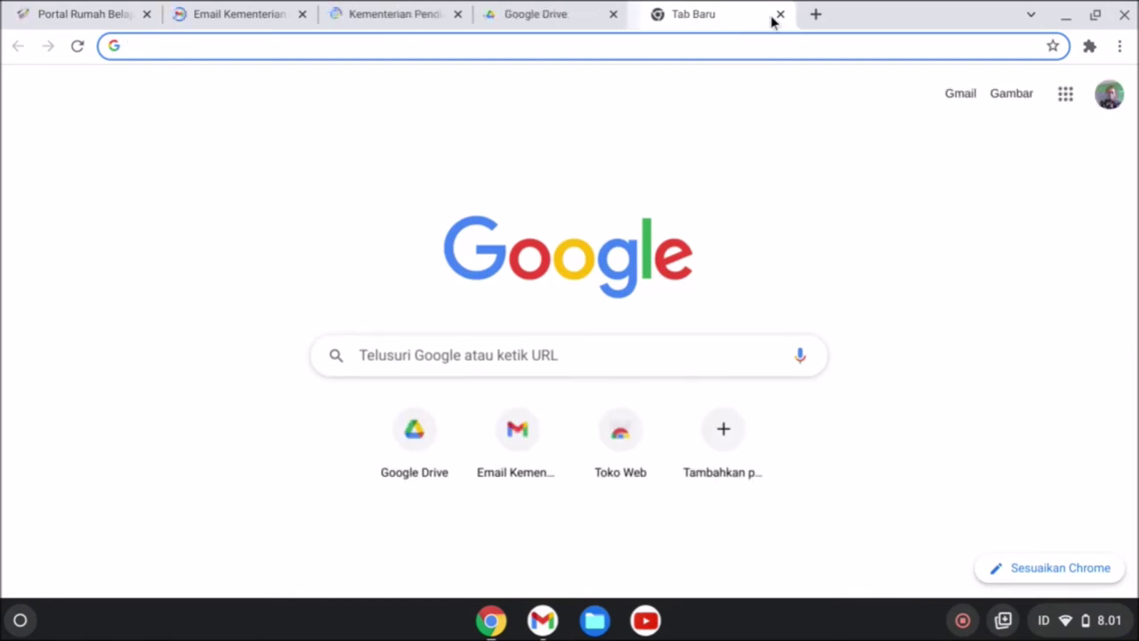
{"action": "left_click", "coordinate": [562, 13]}
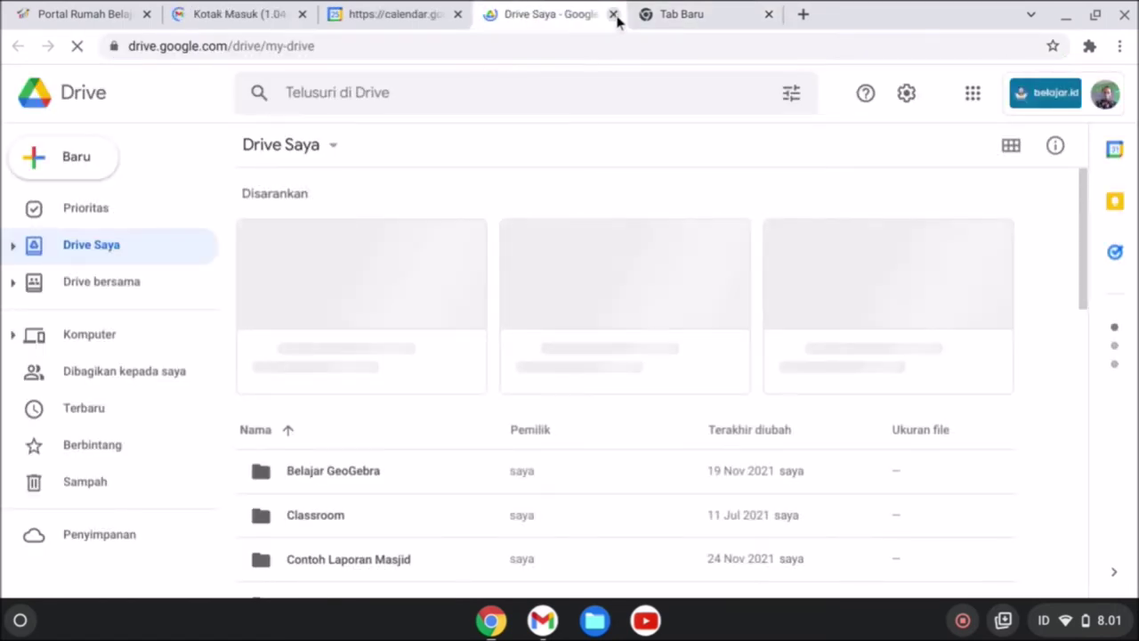
{"action": "left_click", "coordinate": [612, 14]}
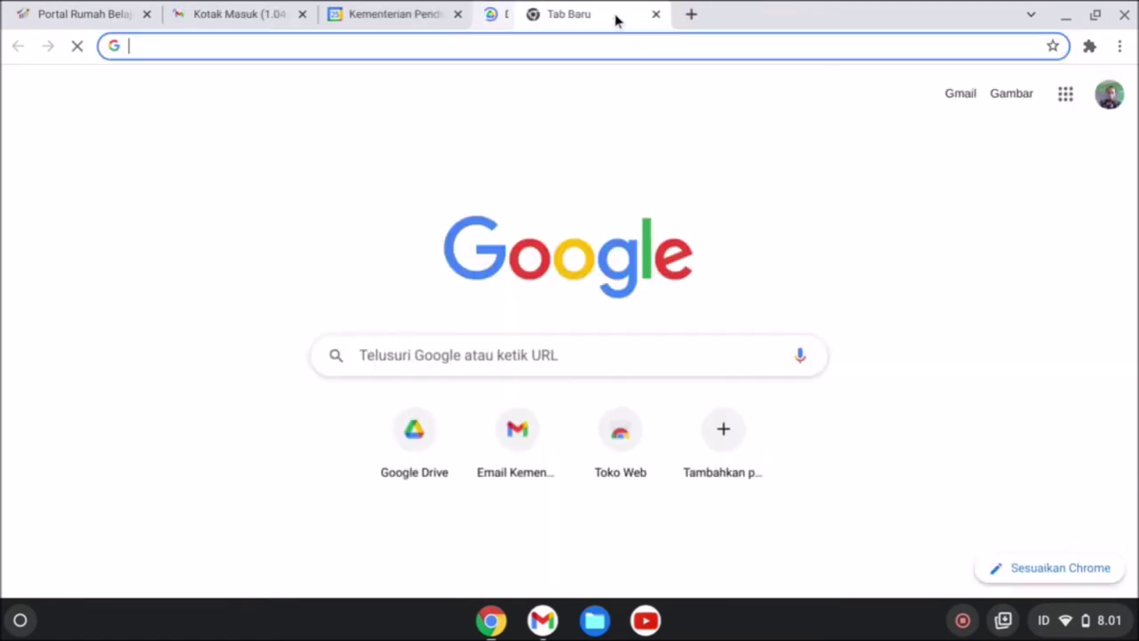
{"action": "left_click", "coordinate": [417, 11]}
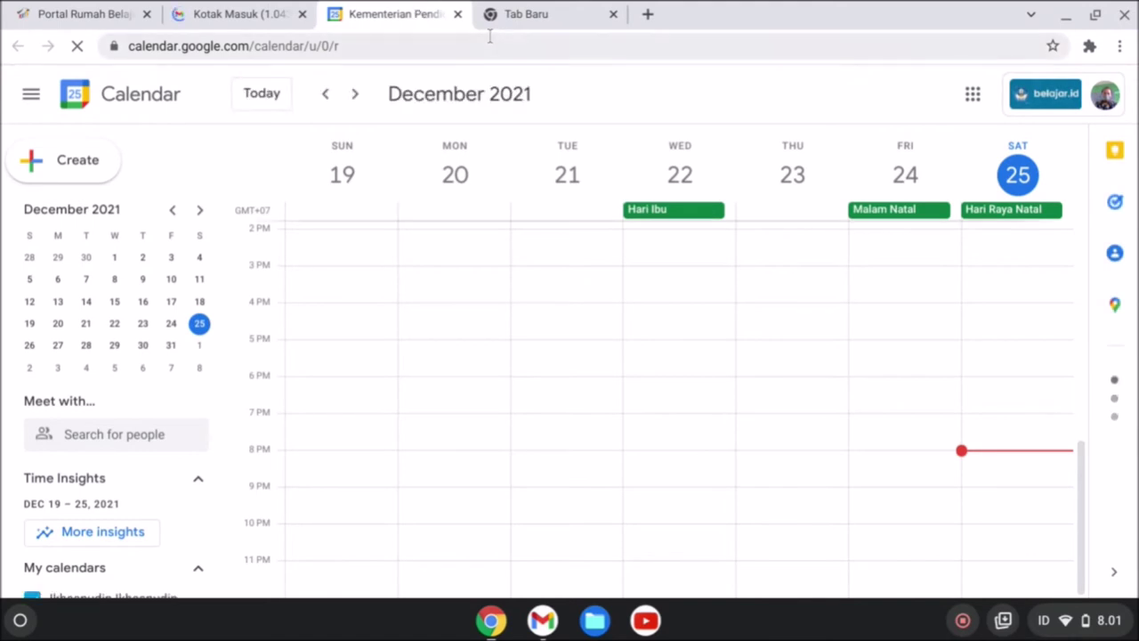
{"action": "left_click", "coordinate": [457, 15]}
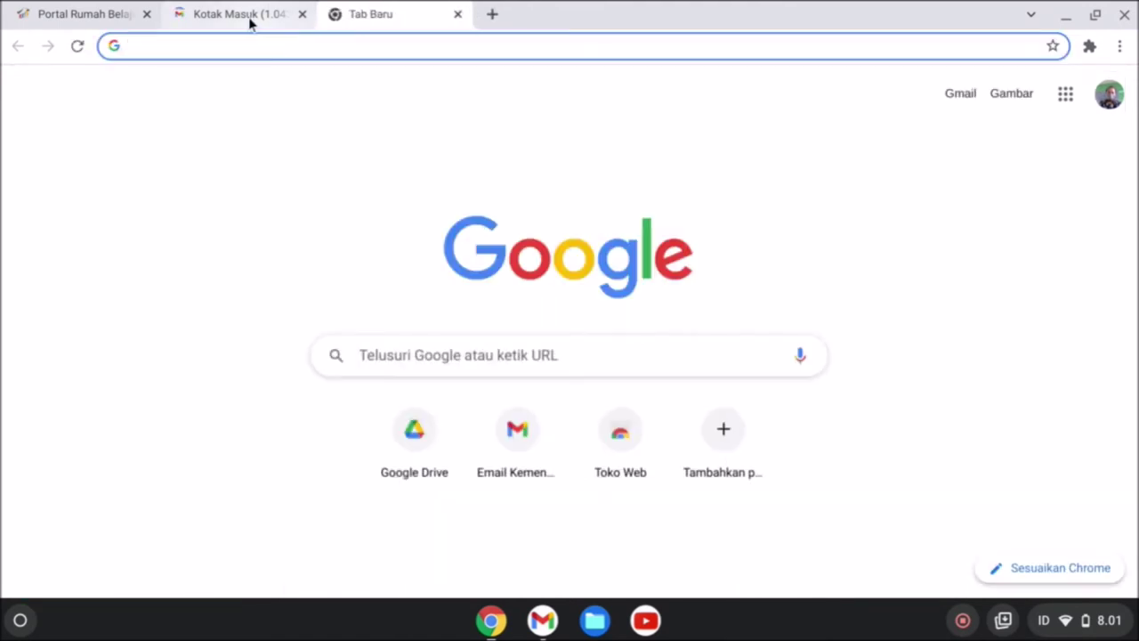
{"action": "left_click", "coordinate": [302, 15]}
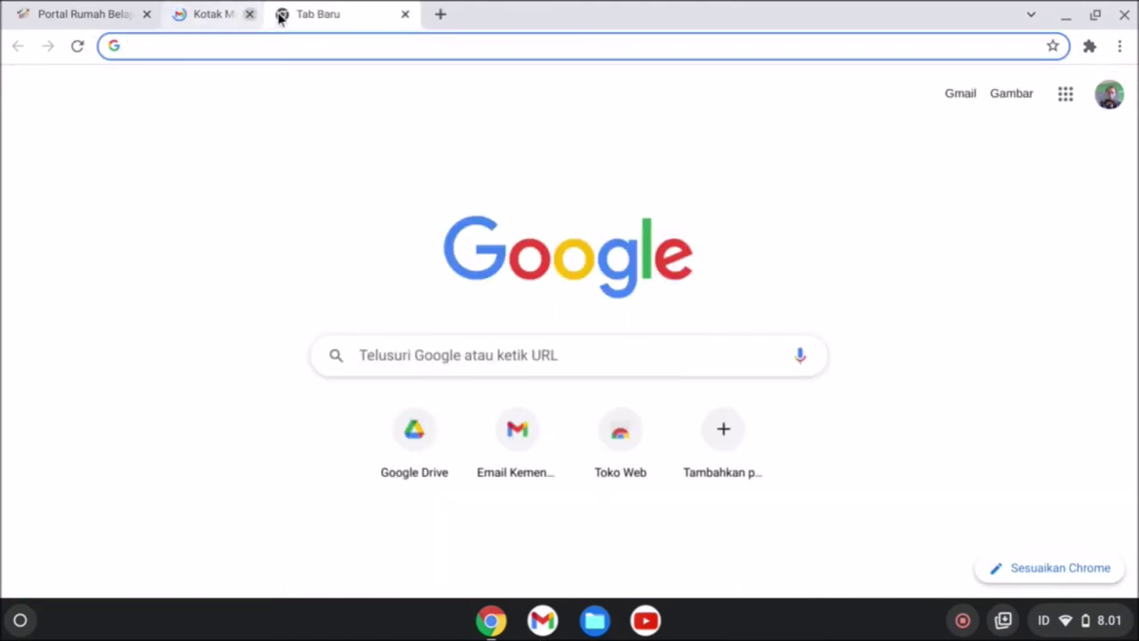
{"action": "left_click", "coordinate": [105, 13]}
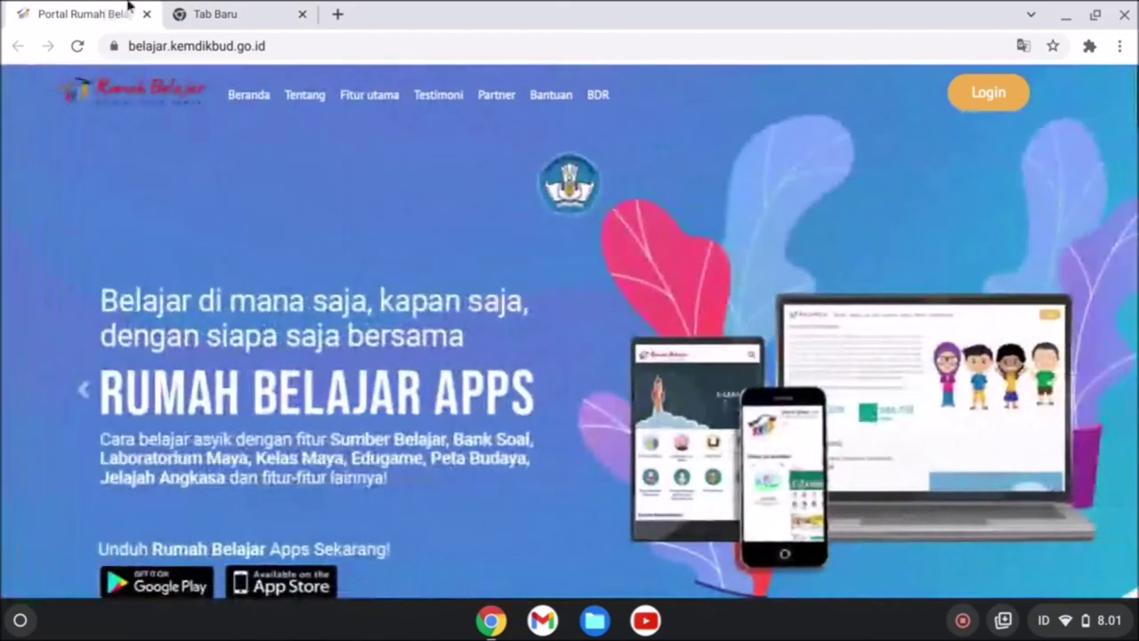
{"action": "left_click", "coordinate": [209, 15]}
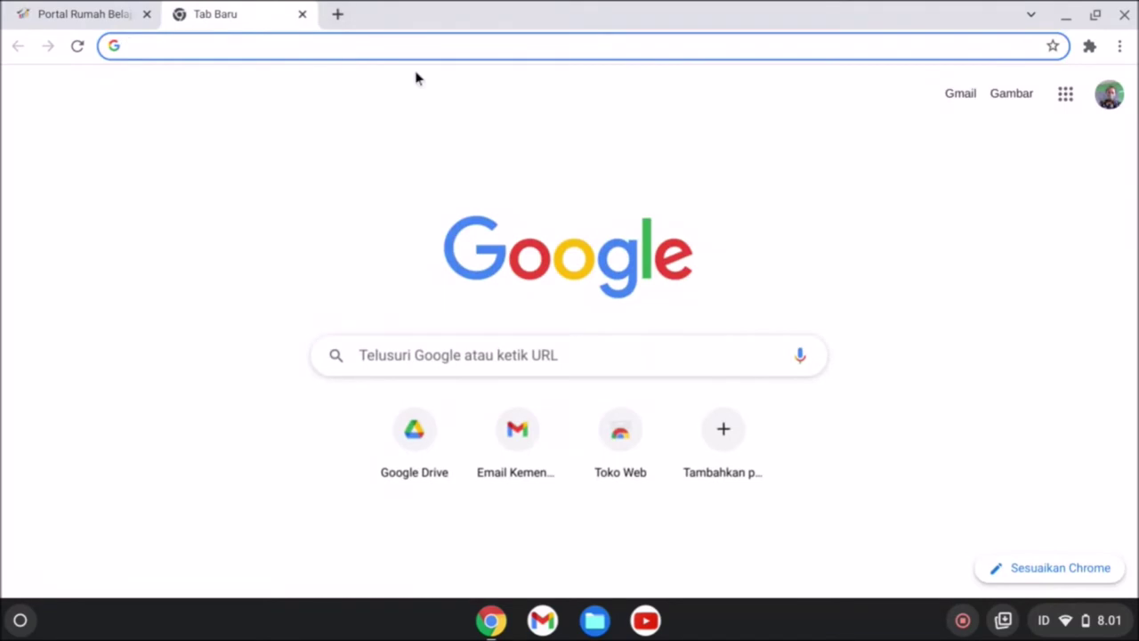
Step: Look through the Google apps grid on the new tab page, and close the browser window
{"action": "left_click", "coordinate": [1065, 97]}
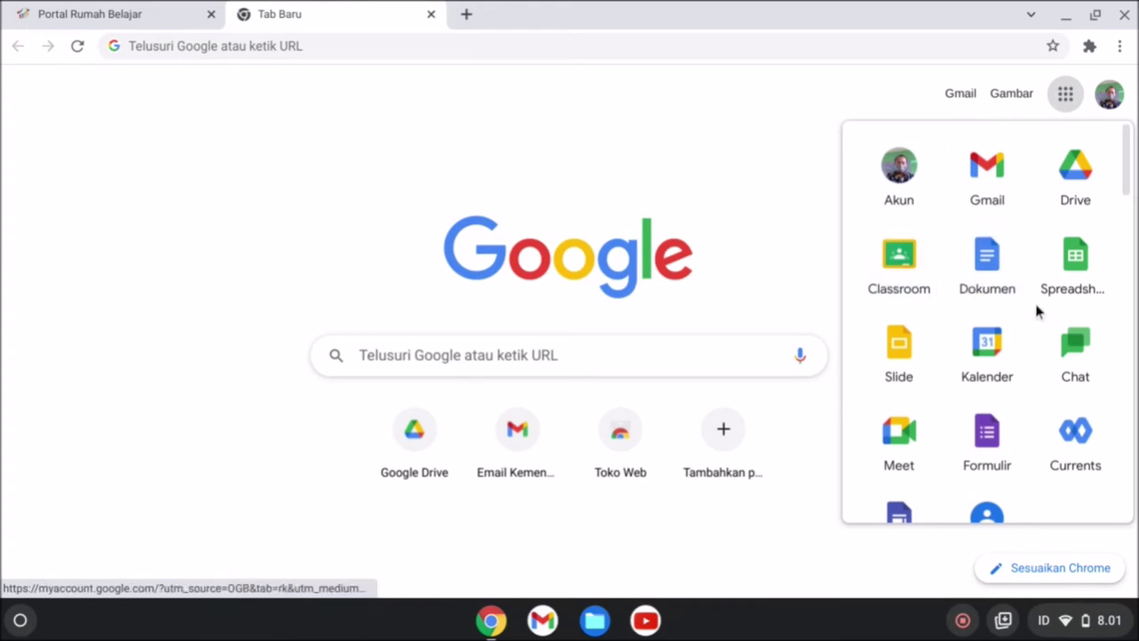
{"action": "scroll", "coordinate": [1037, 407], "scroll_direction": "down", "scroll_amount": 1}
{"action": "scroll", "coordinate": [1036, 407], "scroll_direction": "down", "scroll_amount": 5}
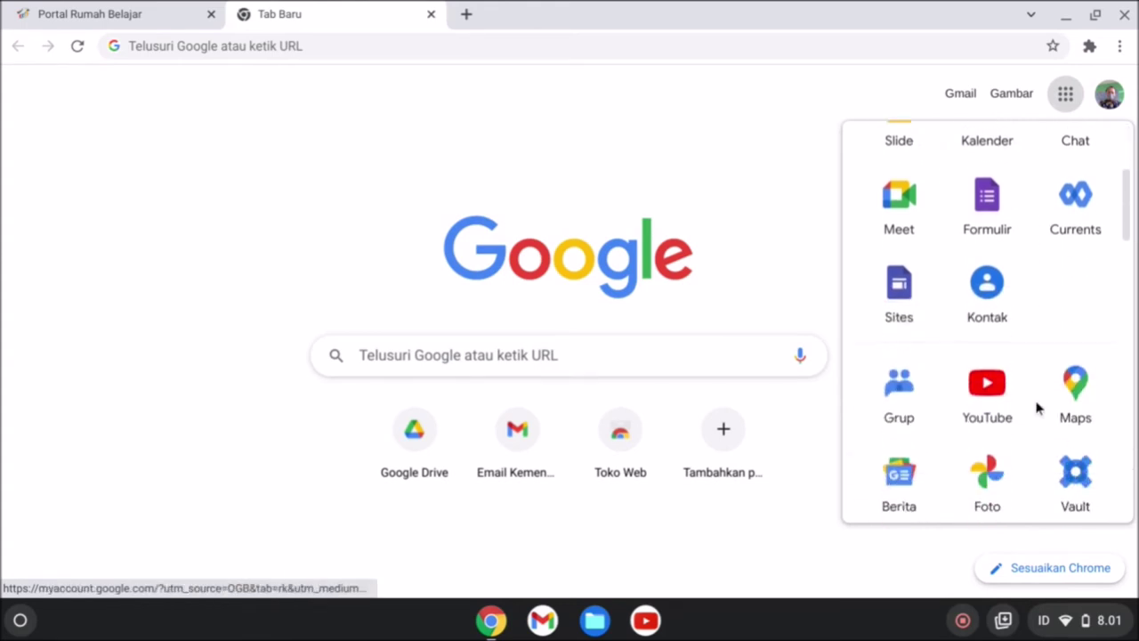
{"action": "scroll", "coordinate": [1037, 405], "scroll_direction": "down", "scroll_amount": 1}
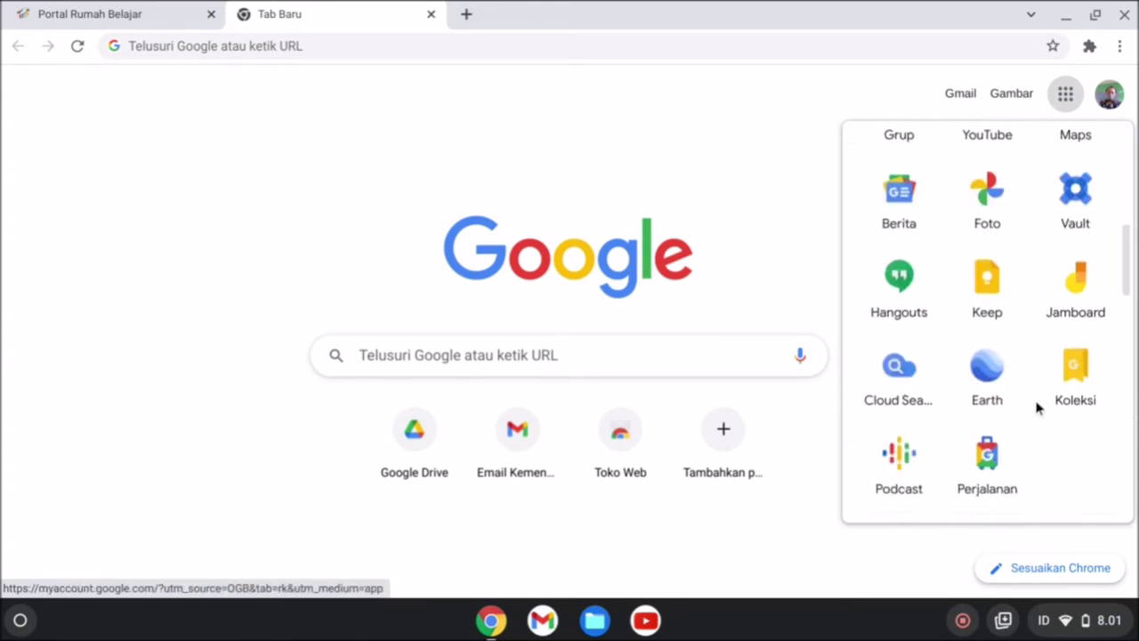
{"action": "scroll", "coordinate": [1036, 402], "scroll_direction": "up", "scroll_amount": 3}
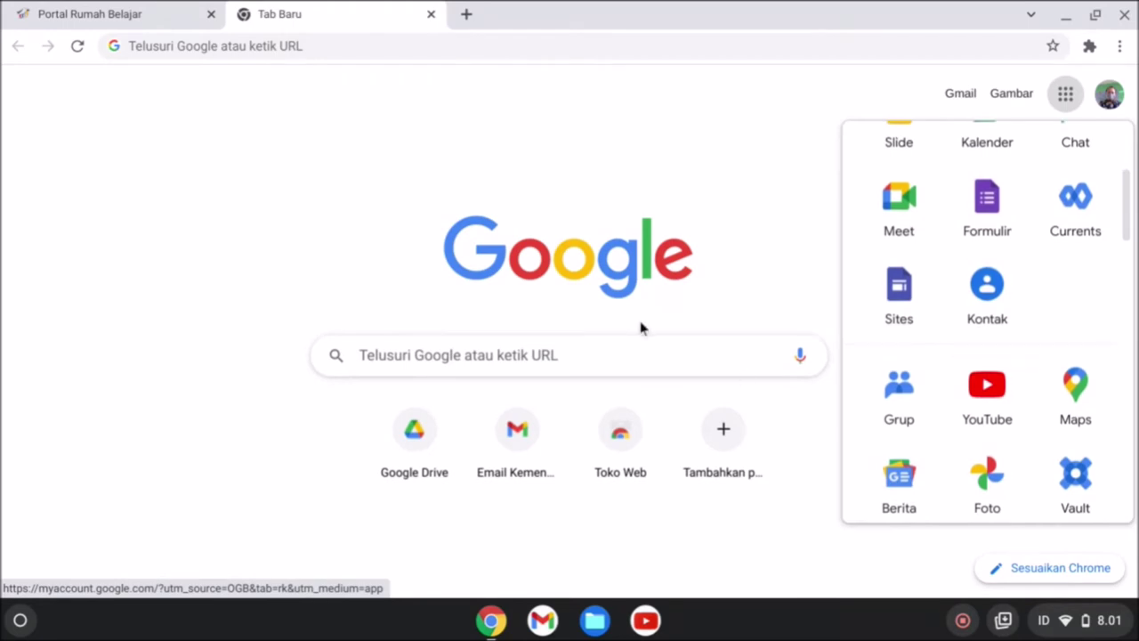
{"action": "left_click", "coordinate": [736, 129]}
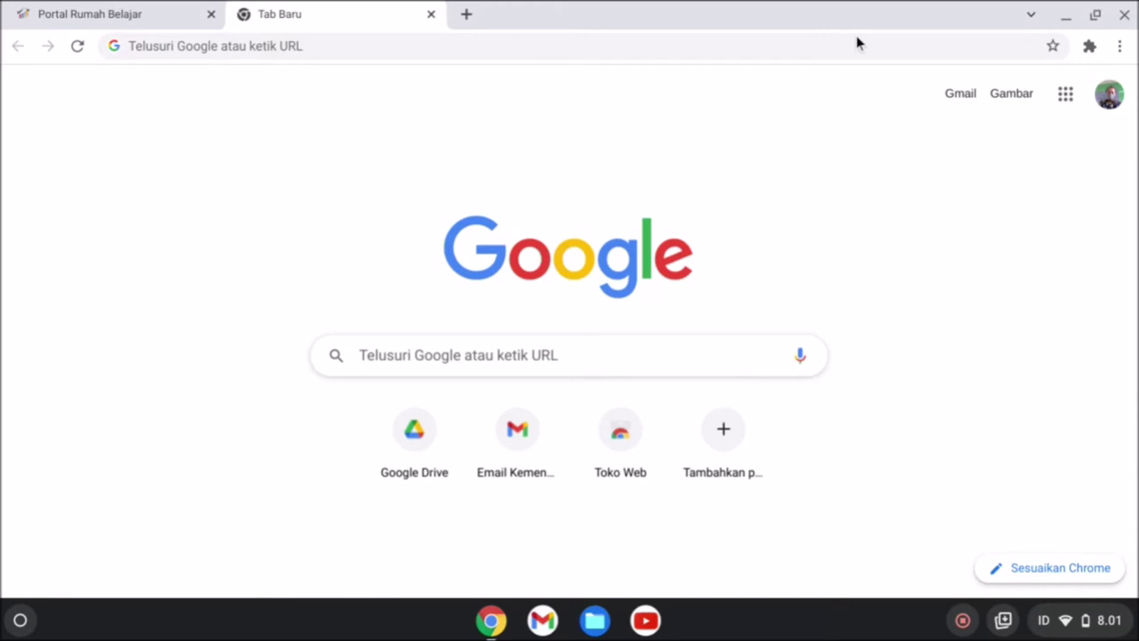
{"action": "left_click", "coordinate": [1072, 98]}
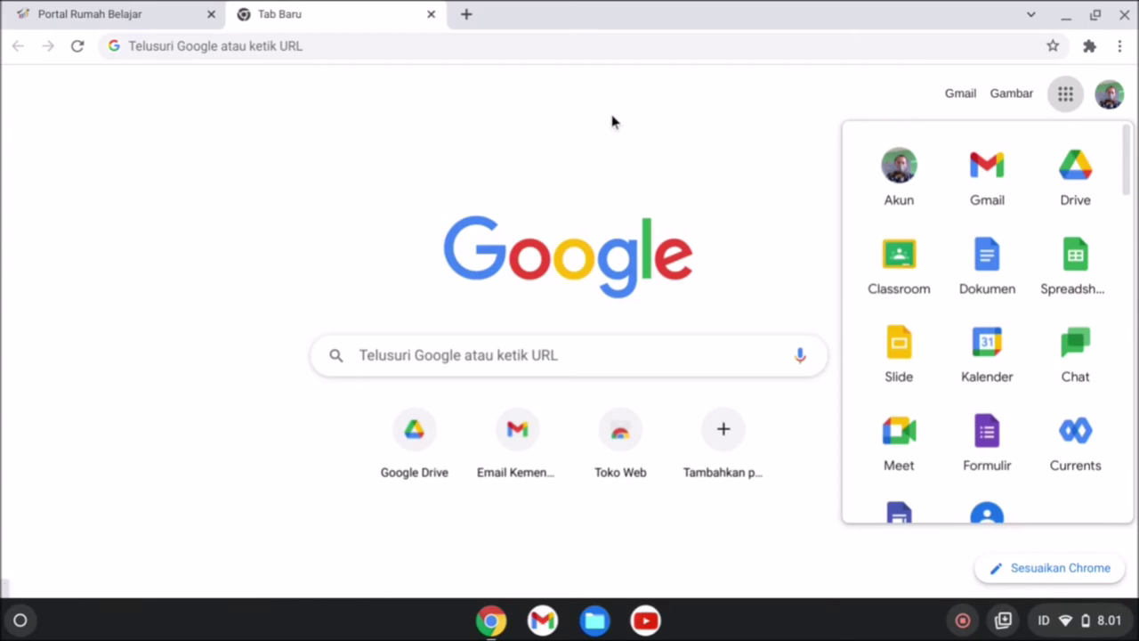
{"action": "left_click", "coordinate": [709, 32]}
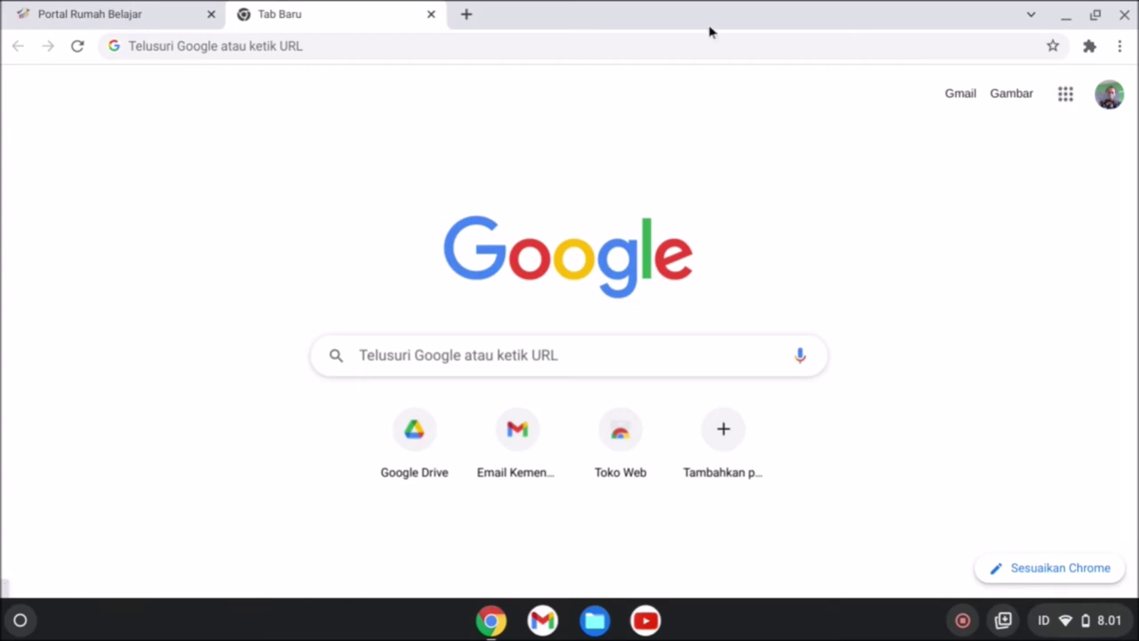
{"action": "left_click", "coordinate": [1124, 14]}
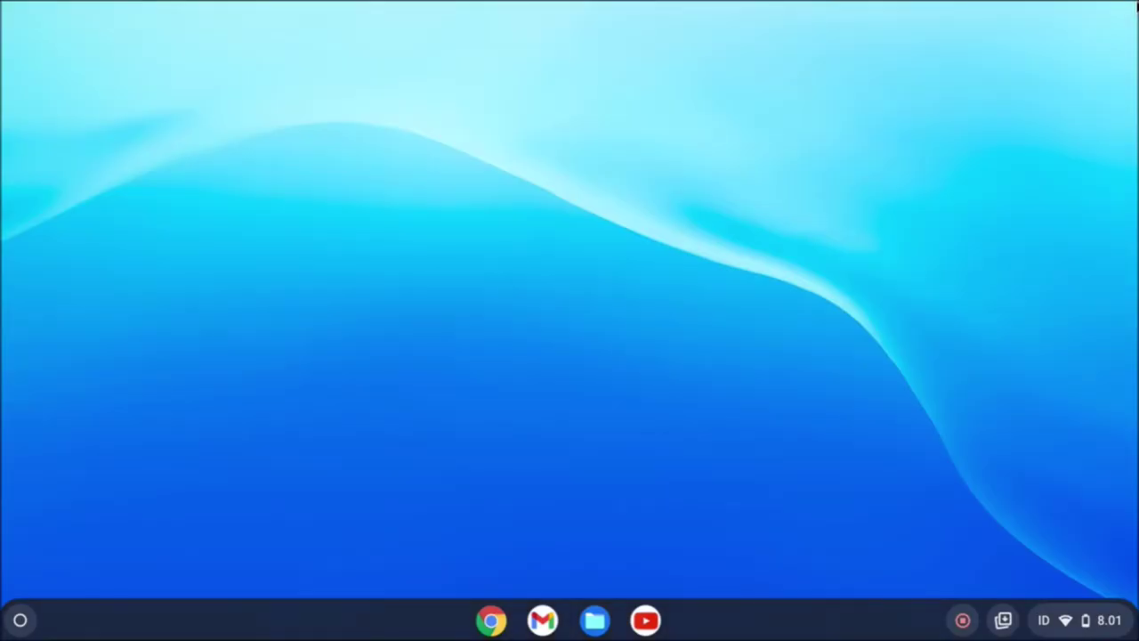
Step: Search the launcher for "toko" and open Toko Web
{"action": "left_click", "coordinate": [9, 624]}
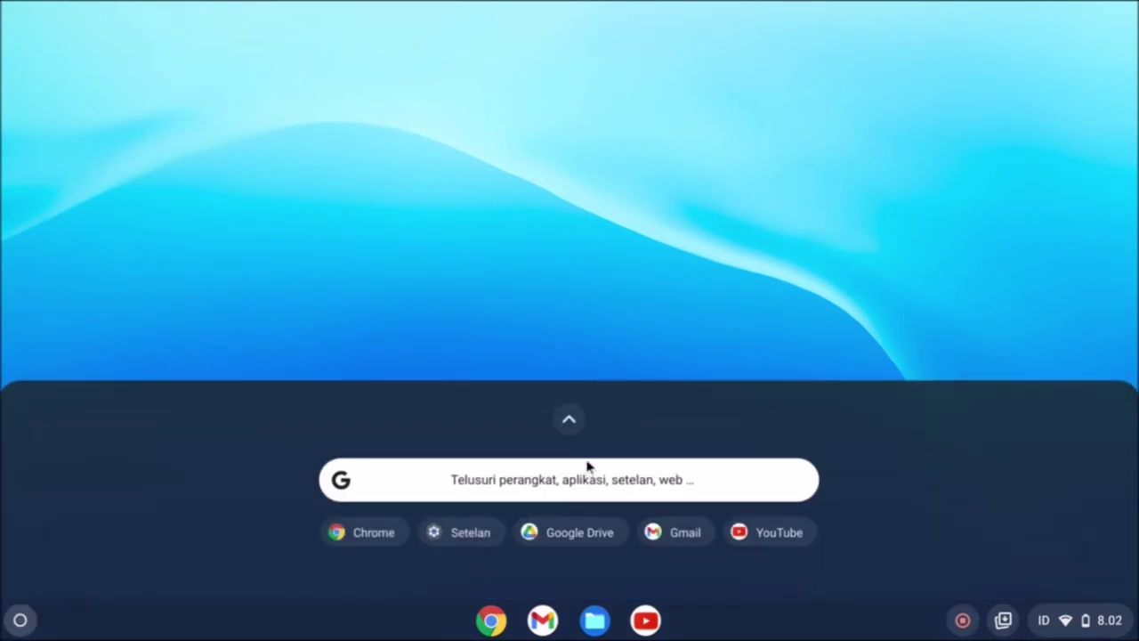
{"action": "left_click", "coordinate": [574, 418]}
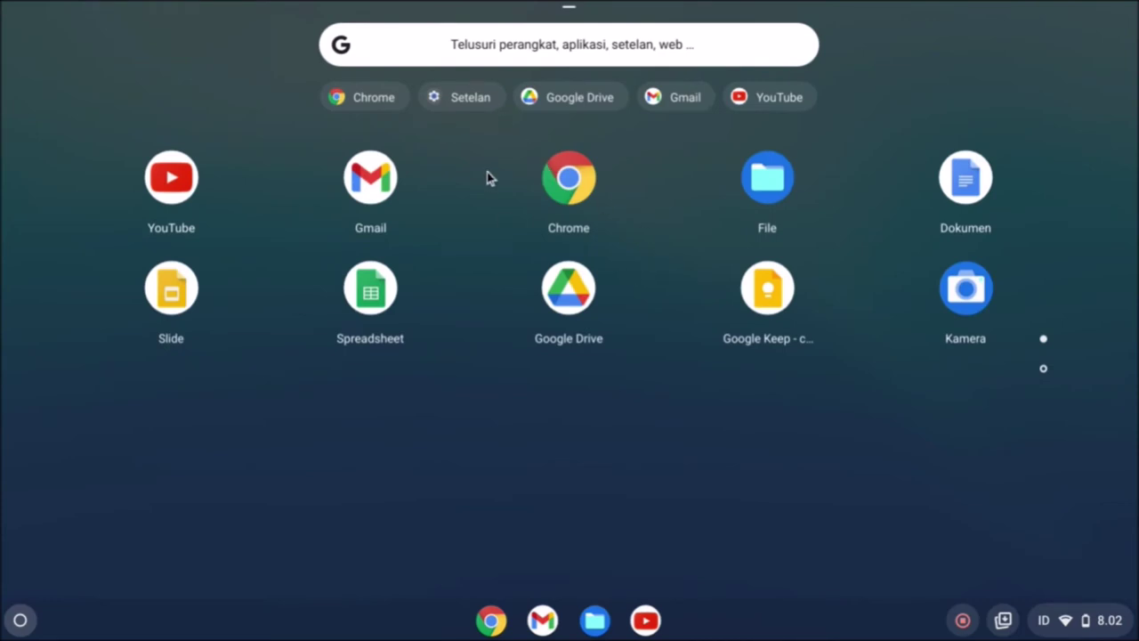
{"action": "left_click", "coordinate": [464, 47]}
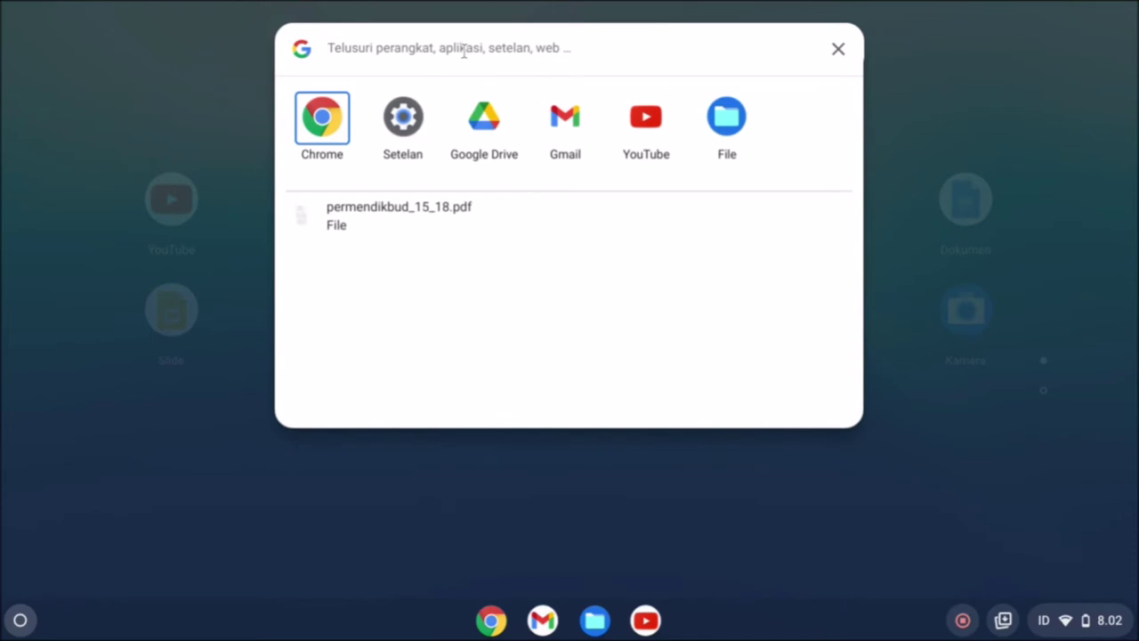
{"action": "type", "text": "toko"}
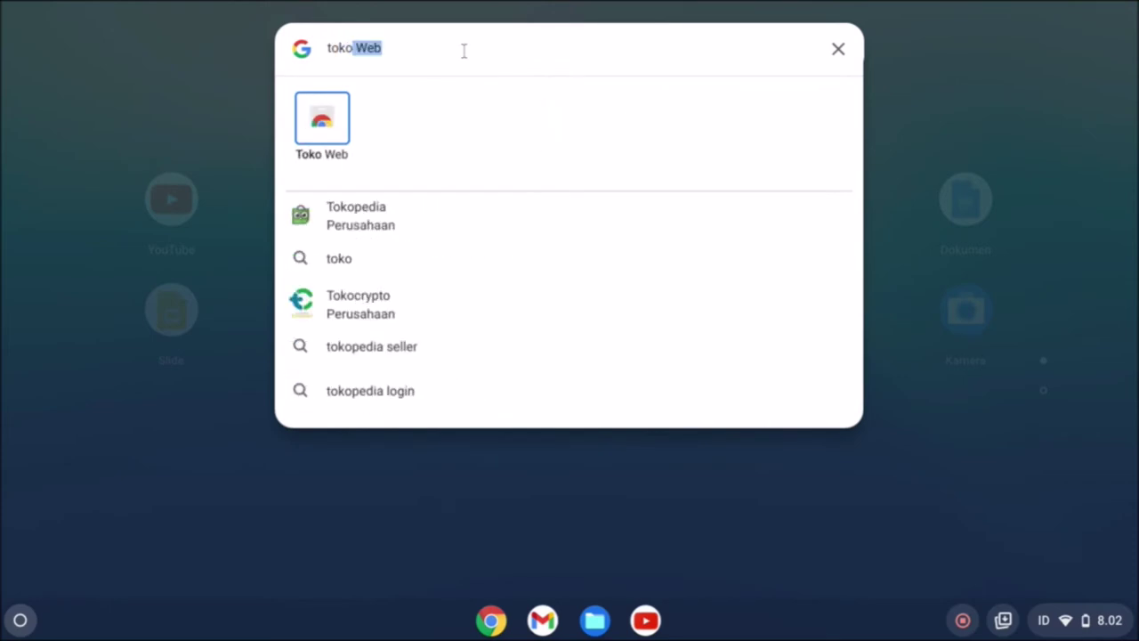
{"action": "left_click", "coordinate": [337, 134]}
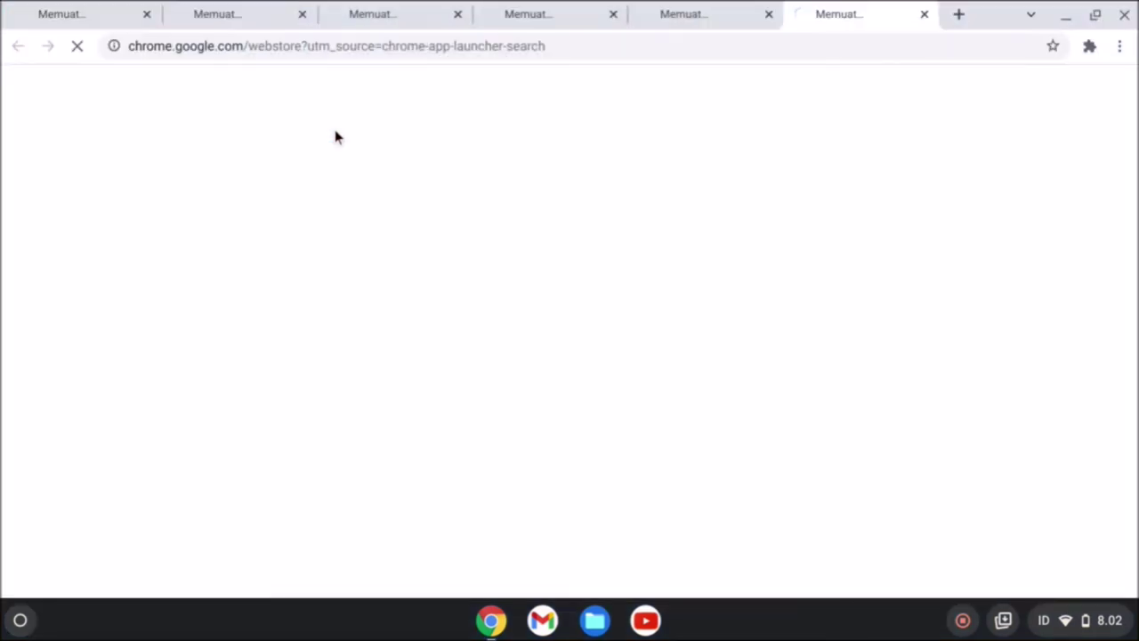